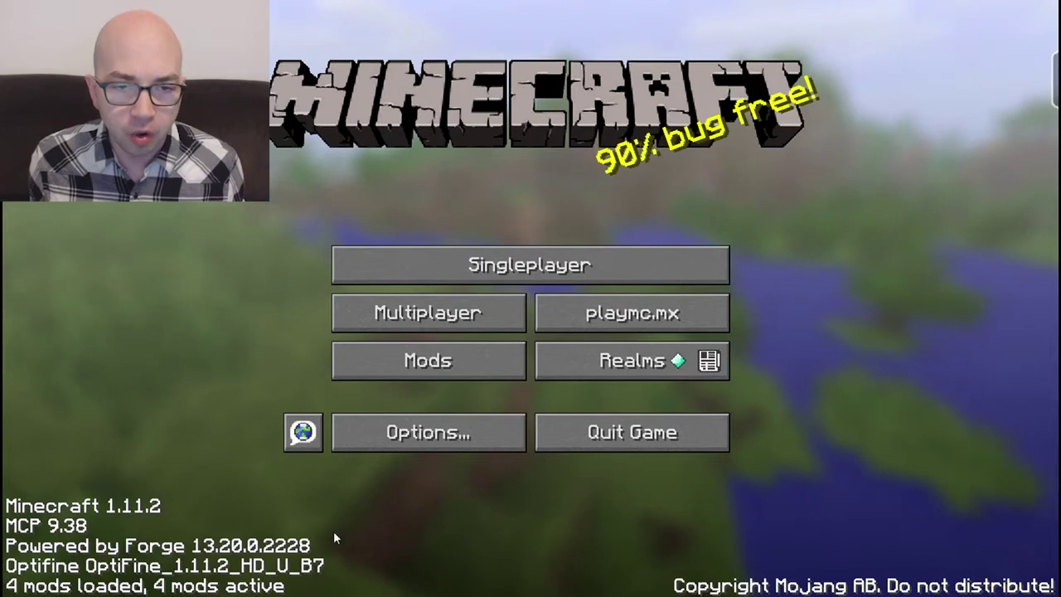
- Navigate from Options through the 5zig Mod Server Options to the 2nd Chat settings
click(428, 446)
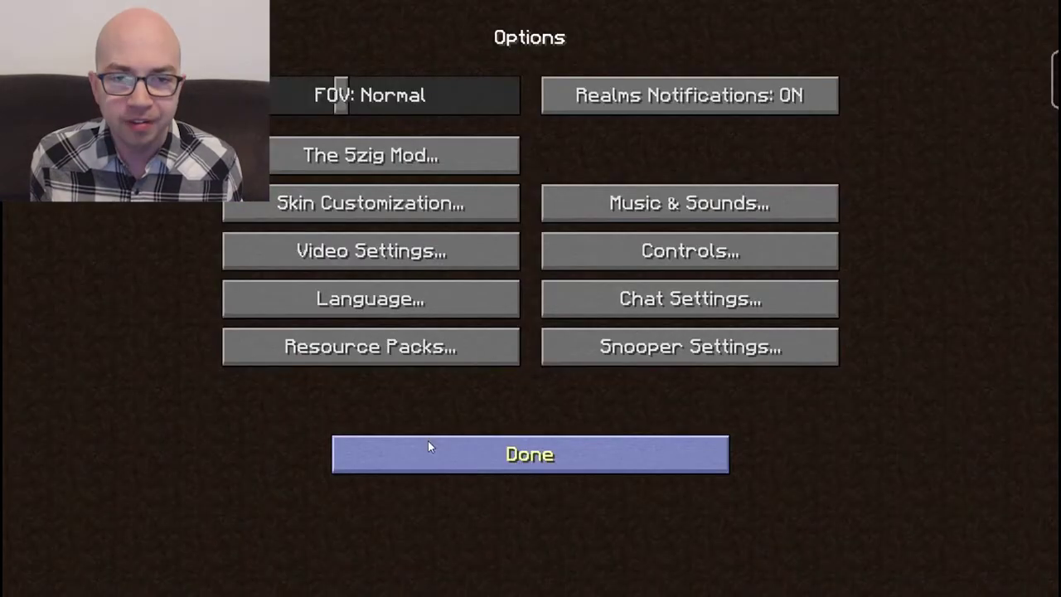
click(387, 165)
click(719, 201)
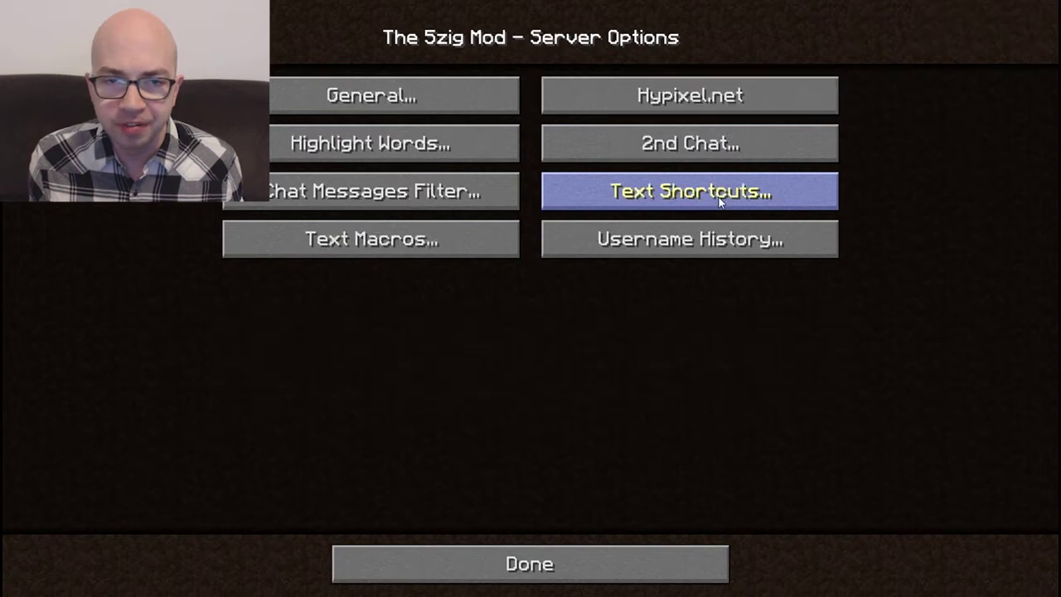
click(699, 148)
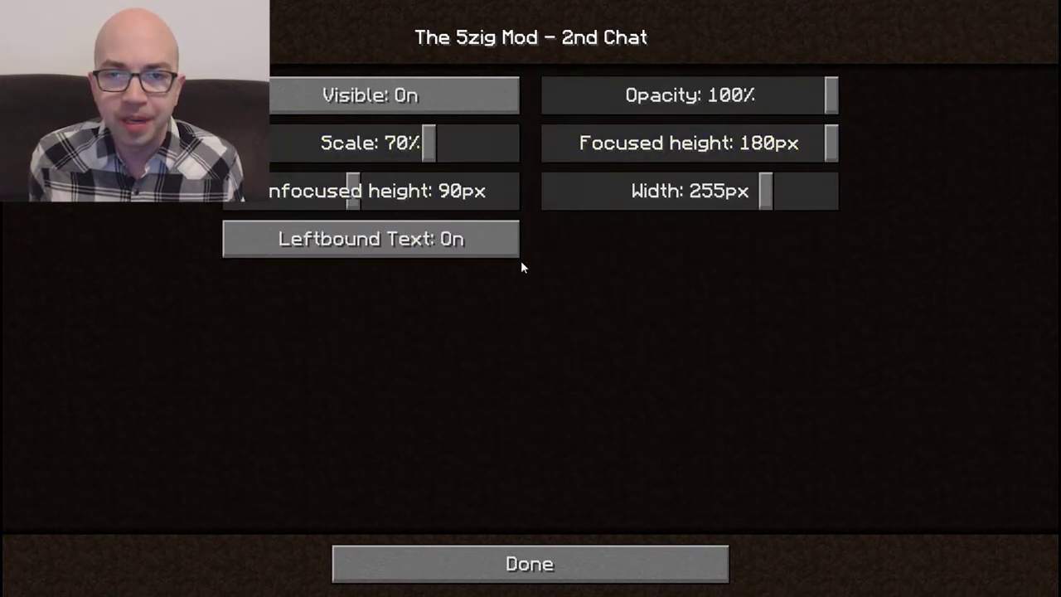
- Toggle the second chat's Visible setting off and on, try opacity levels, then return
click(391, 100)
click(391, 100)
click(415, 101)
click(415, 100)
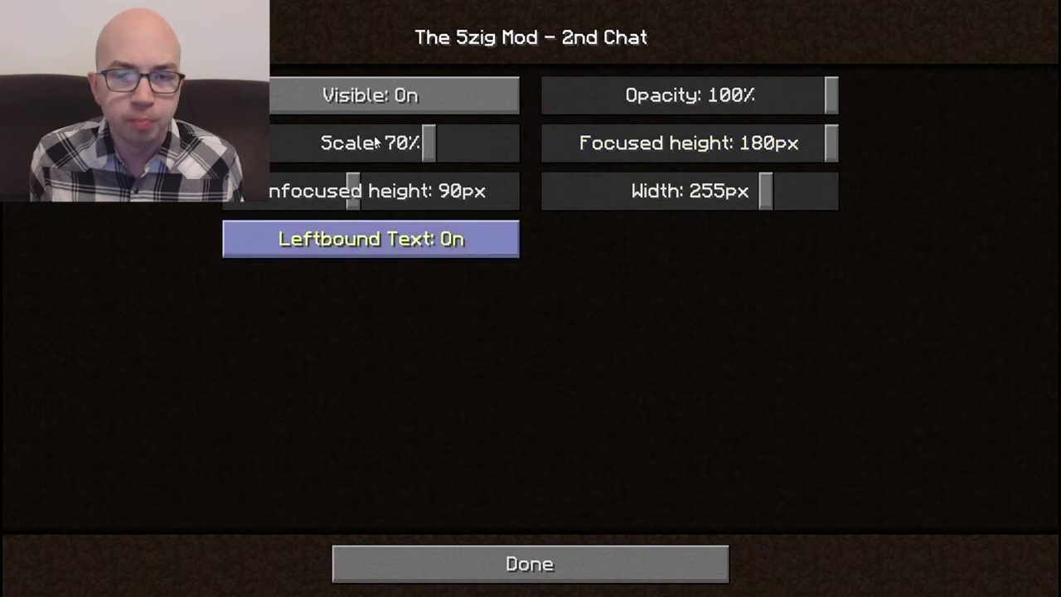
drag(828, 98, 853, 103)
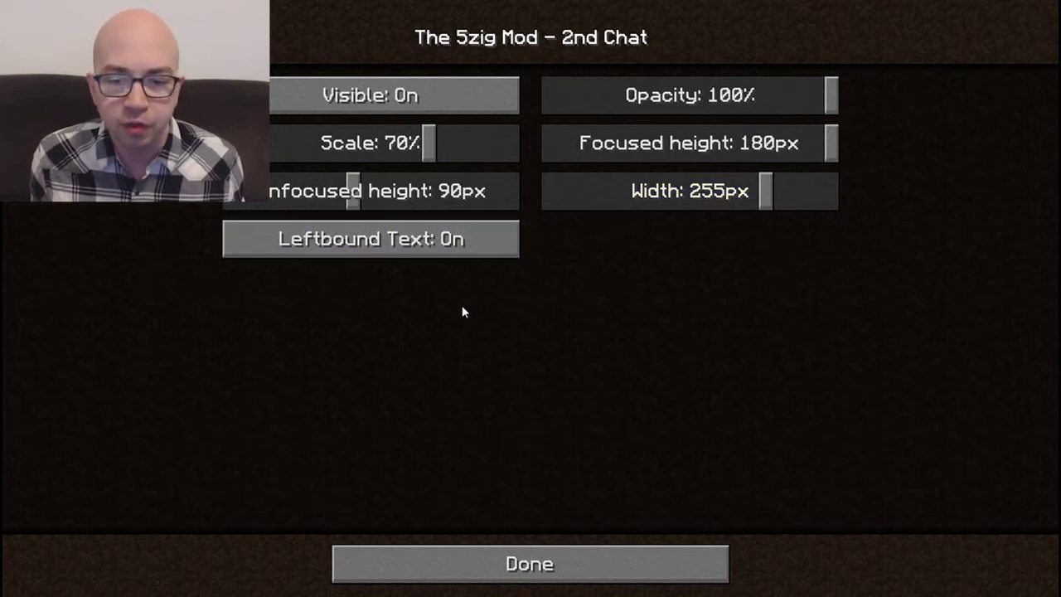
click(530, 563)
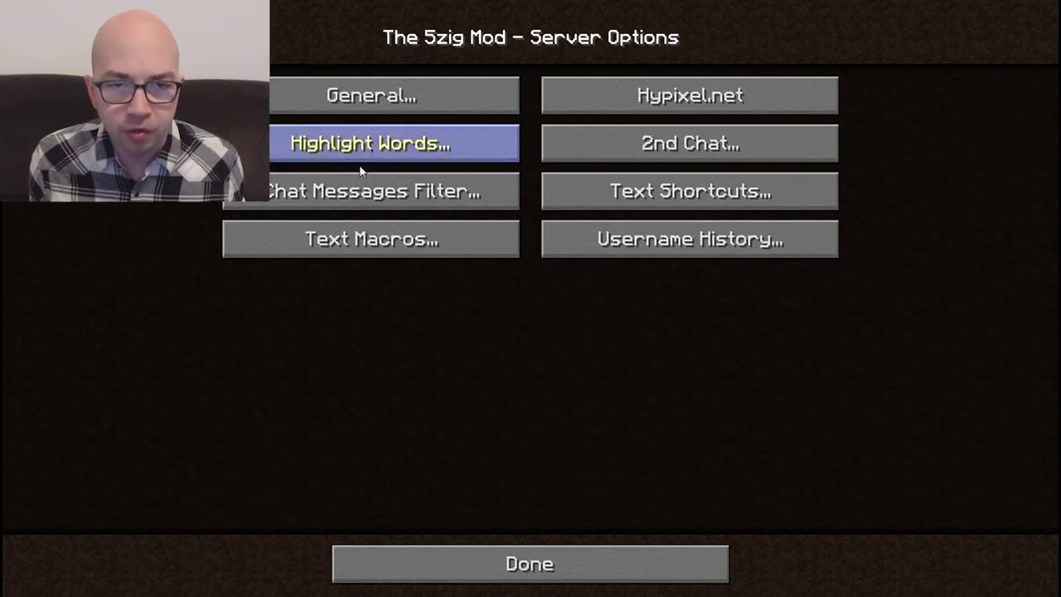
- Open the Chat Messages Filter list, cancel a new entry, and open '* ace*' for editing
click(363, 196)
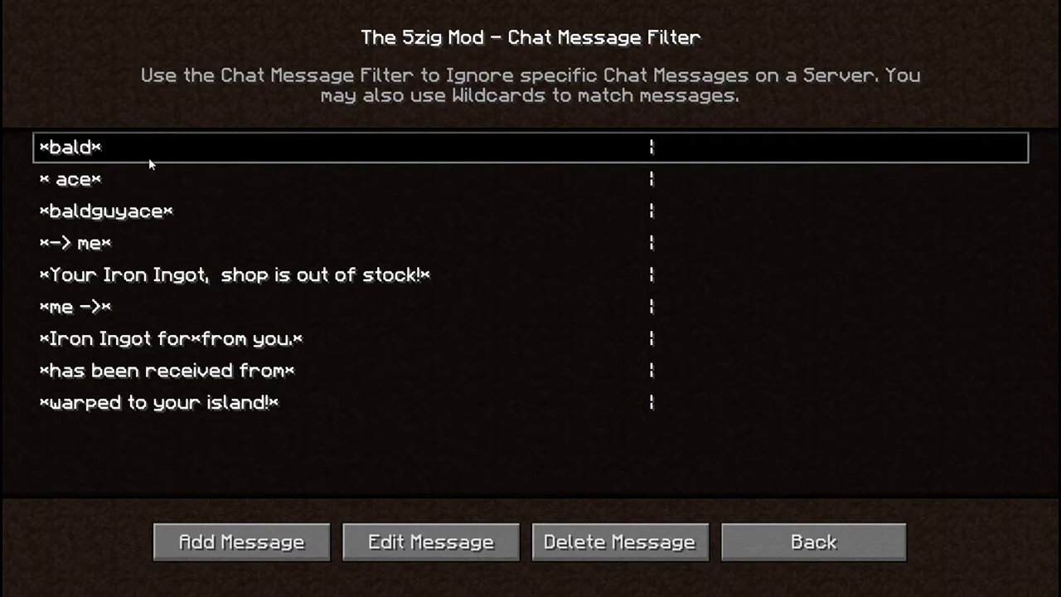
click(151, 184)
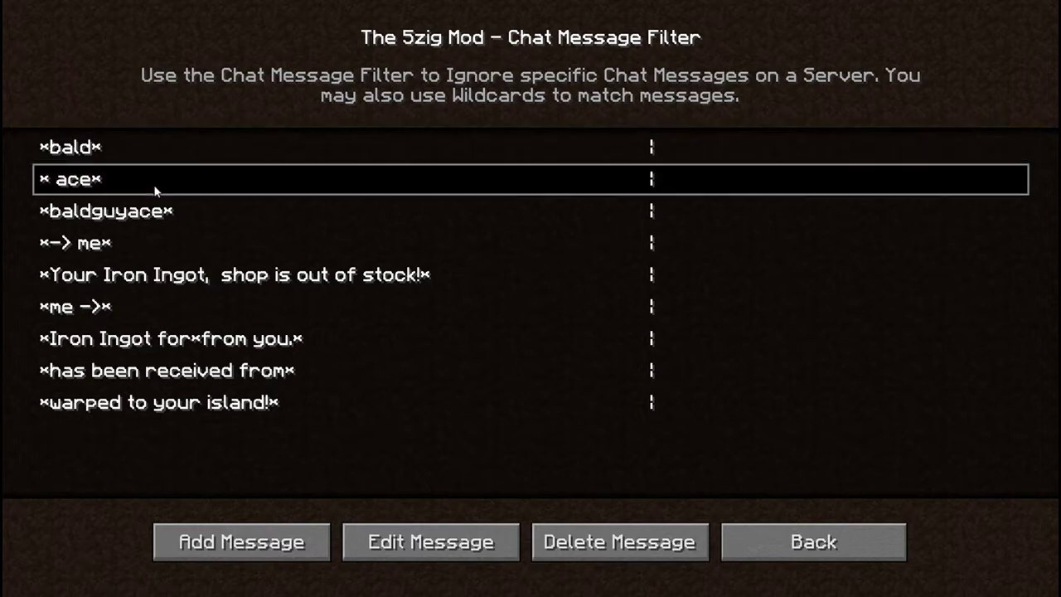
click(261, 543)
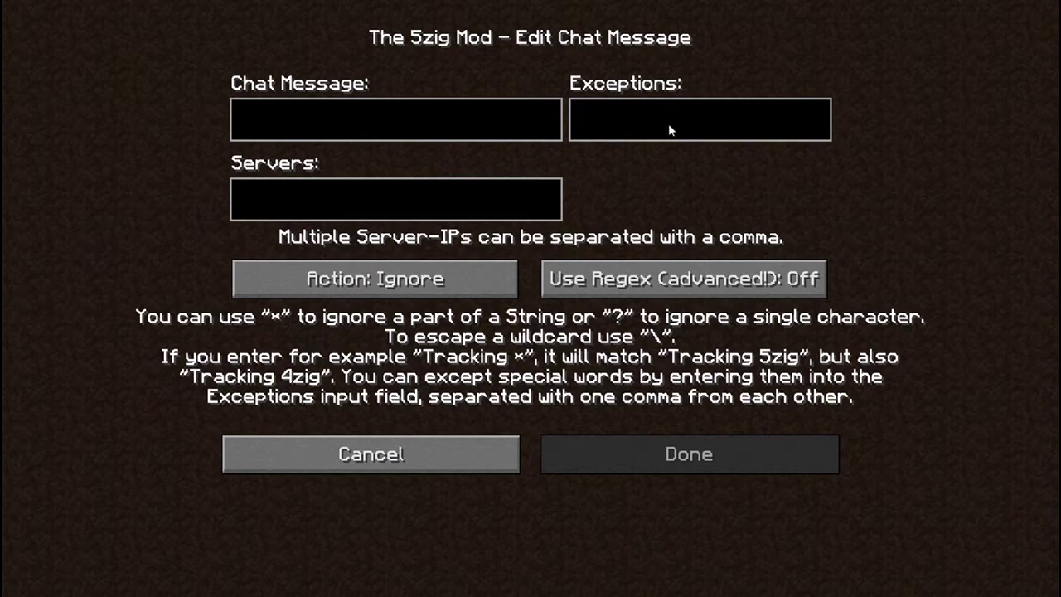
click(355, 448)
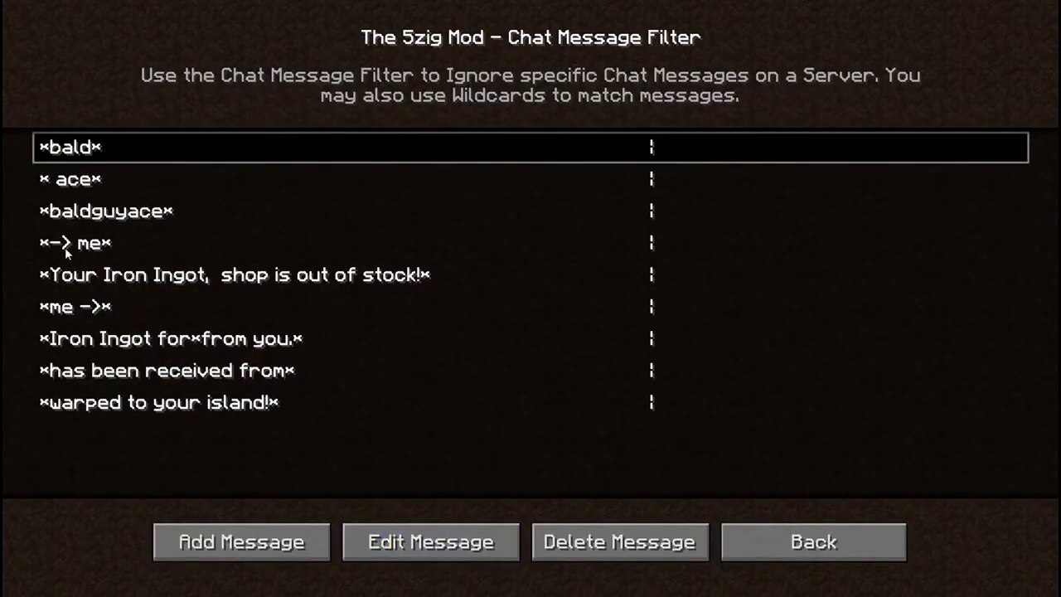
click(96, 192)
click(413, 534)
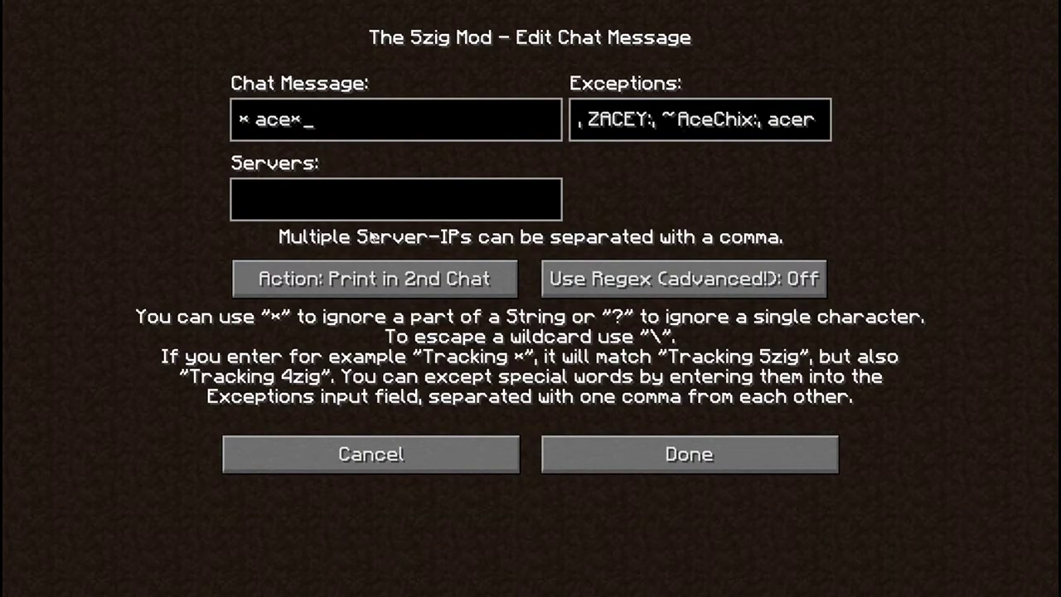
- Inspect the '* ace*' pattern, deleting the space before ace along the way
key(Left)
key(Left)
key(Left)
key(Left)
key(Left)
key(Left)
key(Right)
key(End)
key(Left)
key(Left)
key(Left)
key(Left)
key(End)
key(Left)
key(Left)
key(Left)
key(Left)
key(Left)
key(Left)
key(Right)
key(Right)
key(BackSpace)
key(BackSpace)
key(BackSpace)
click(322, 120)
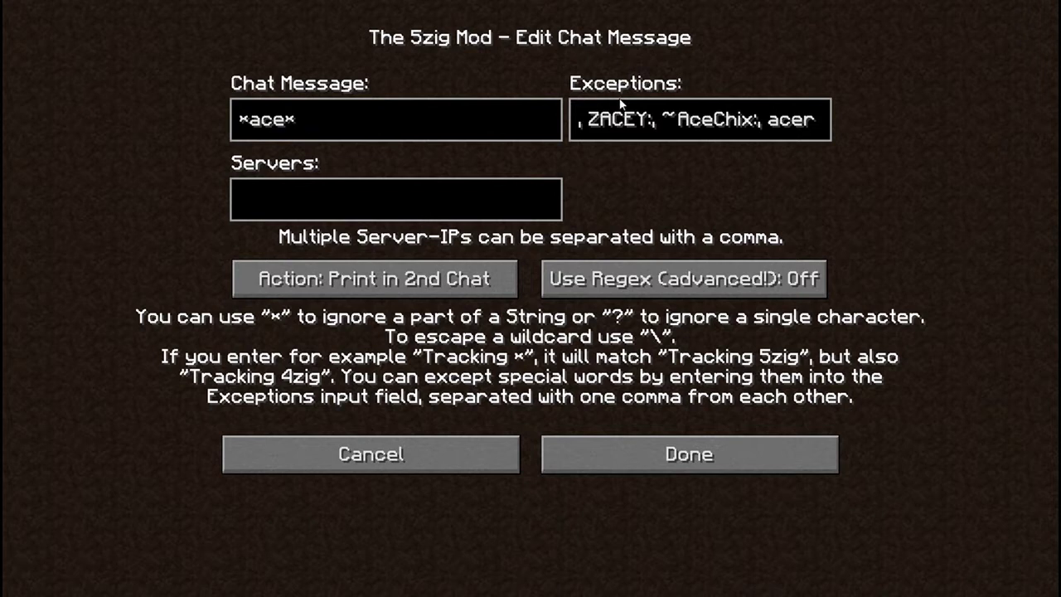
- Step through the exceptions list, such as Space and Acer, then return to the pattern field
click(671, 121)
key(Right)
key(End)
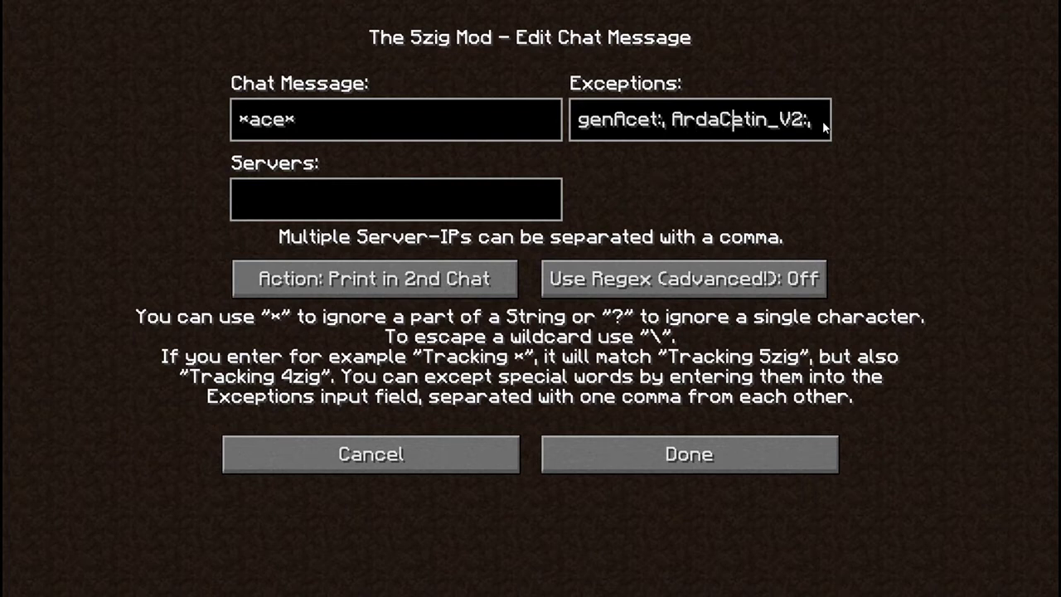
key(Left)
key(End)
key(Left)
key(Left)
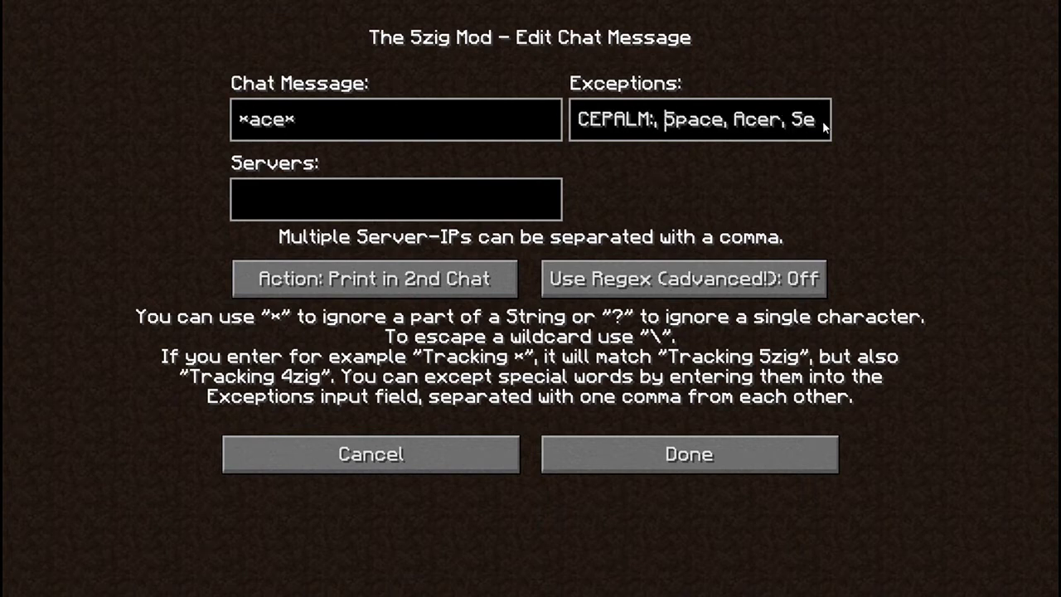
click(249, 121)
- Cycle the action through Notify when AFK, Auto Text and Ignore, ending on Print in 2nd Chat, and save '* ace*'
key(Left)
key(Left)
key(Left)
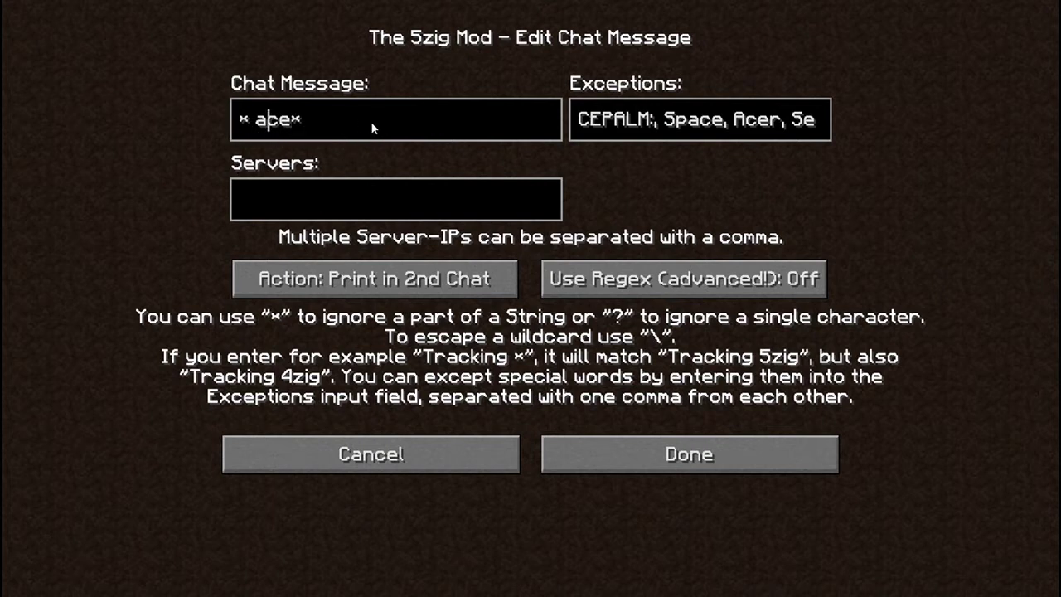
key(End)
click(259, 121)
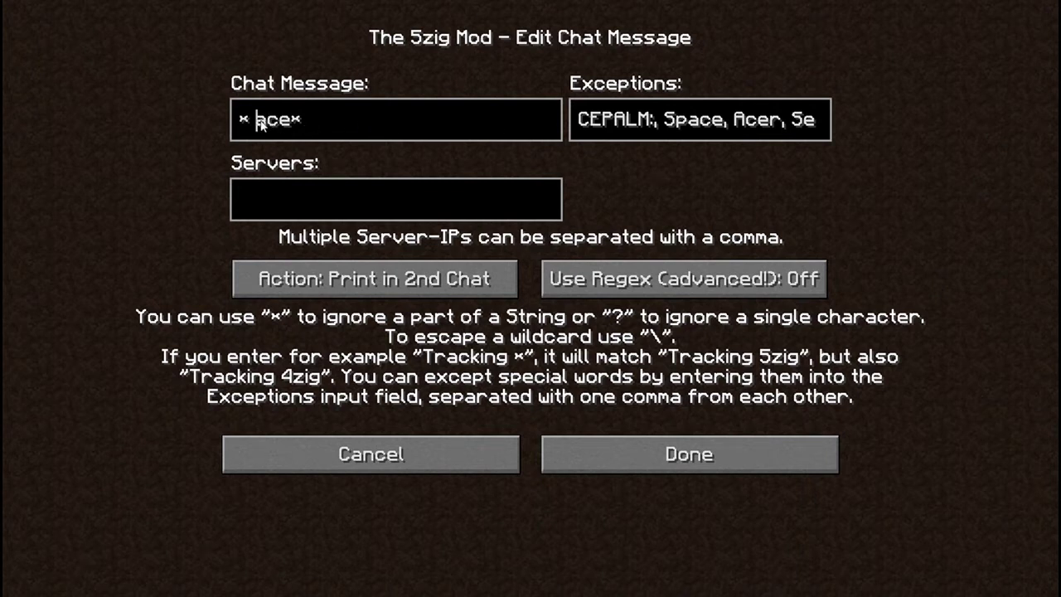
click(378, 286)
click(386, 291)
click(386, 291)
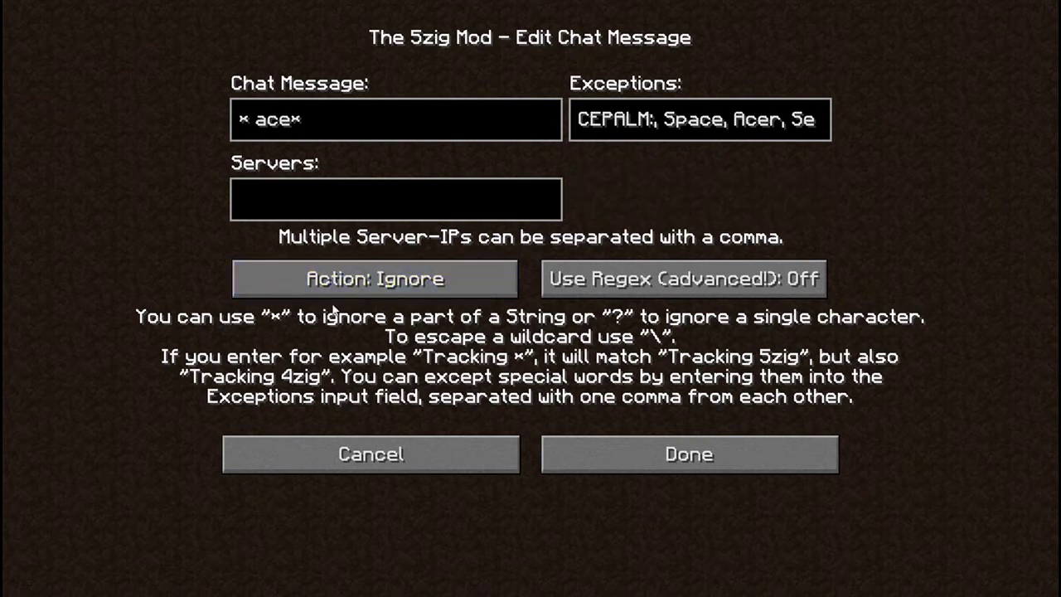
click(403, 291)
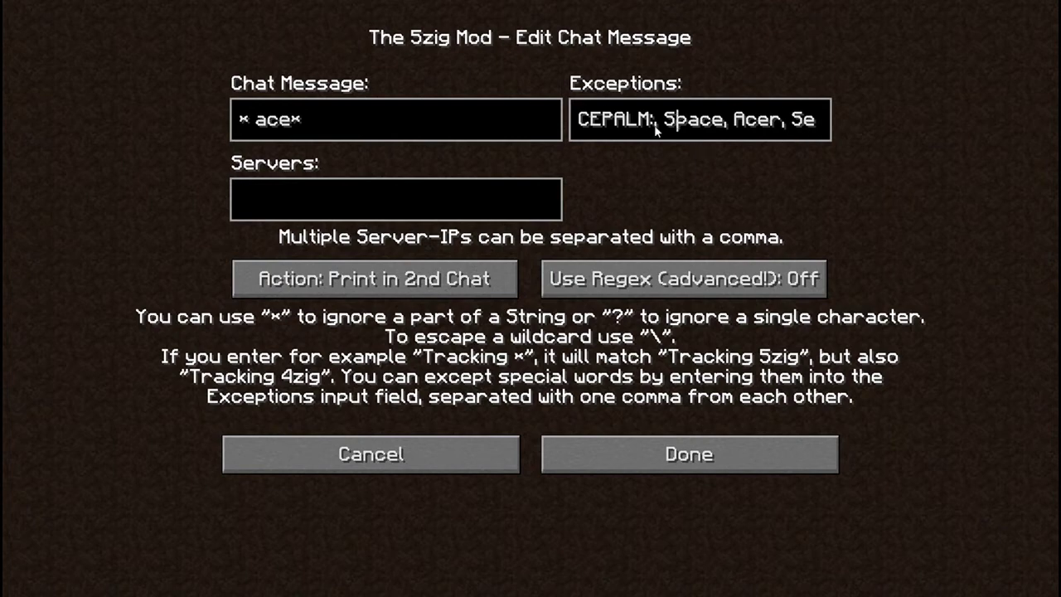
click(585, 453)
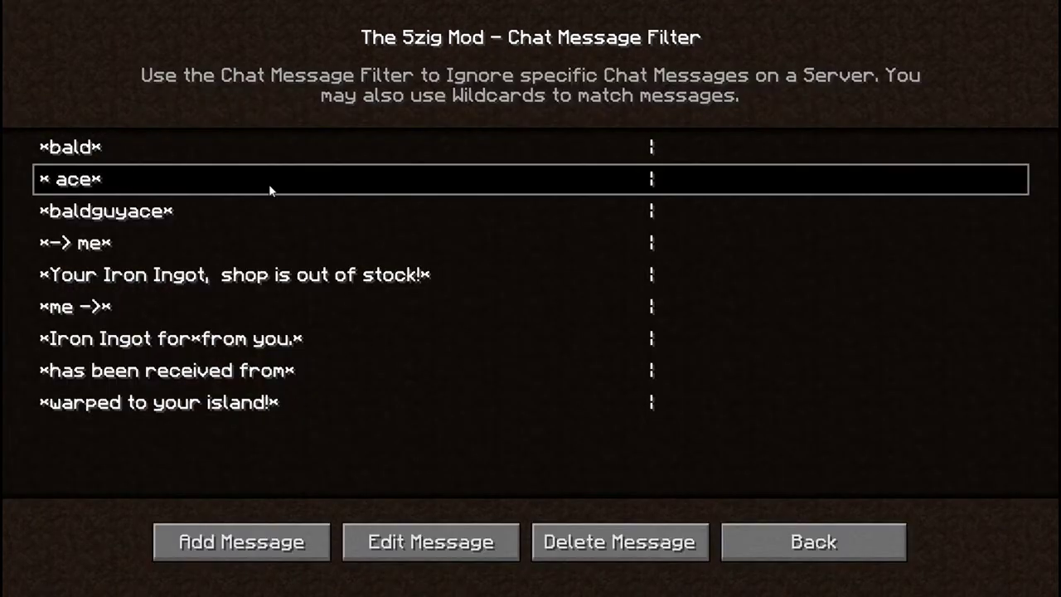
click(83, 243)
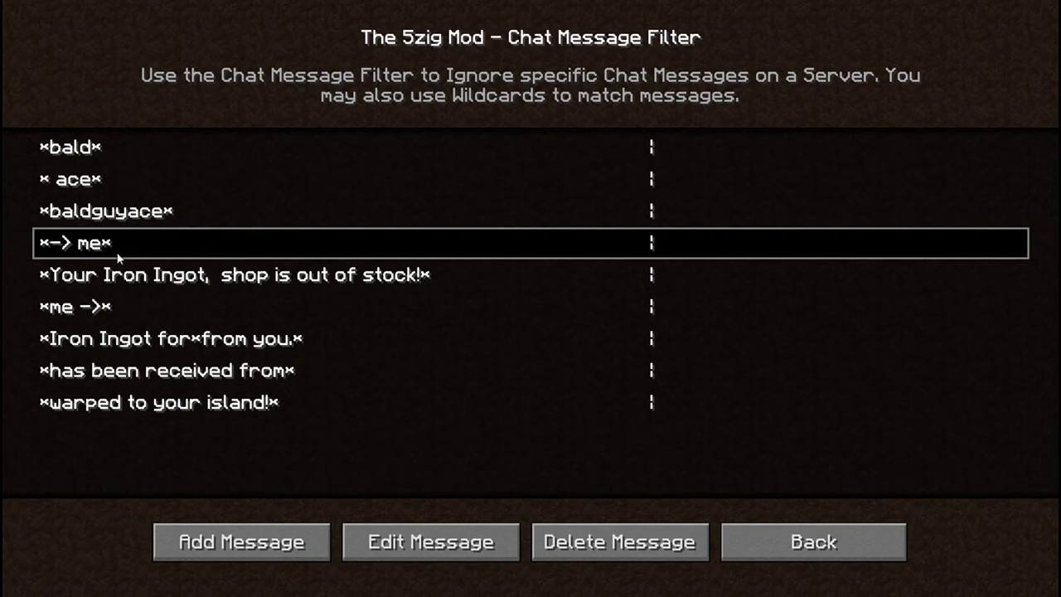
- Review filter entries like *me ->*, *has been received from* and *warped to your island!*, then leave the list
click(55, 313)
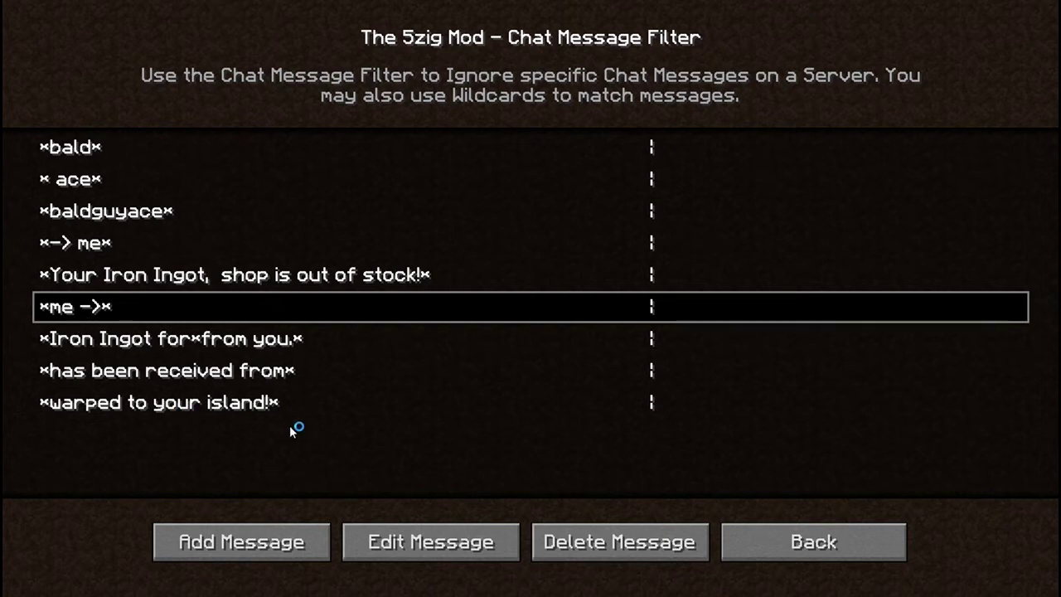
click(175, 191)
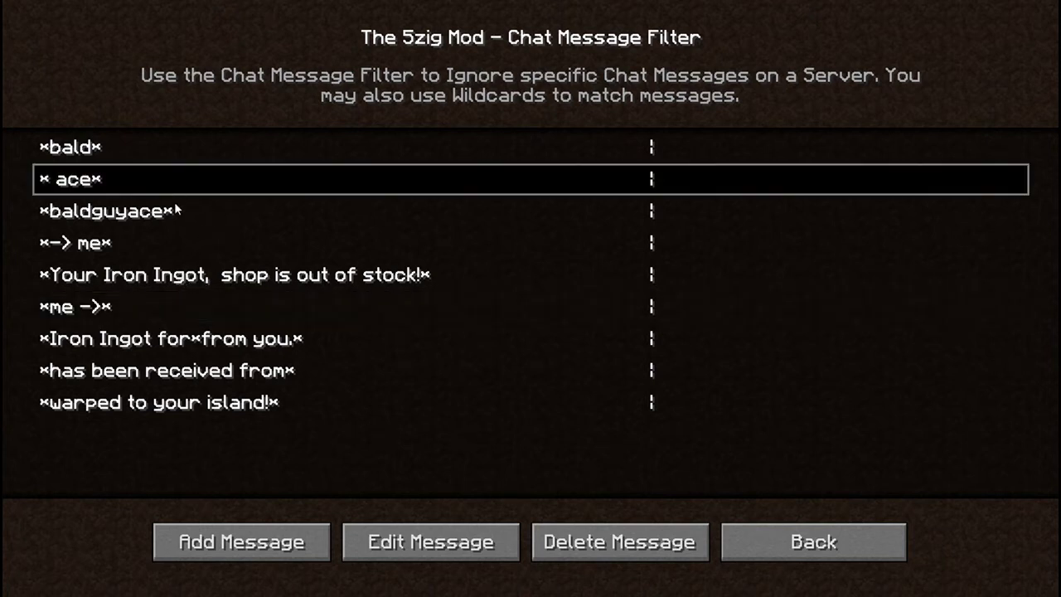
click(189, 320)
click(192, 338)
click(211, 378)
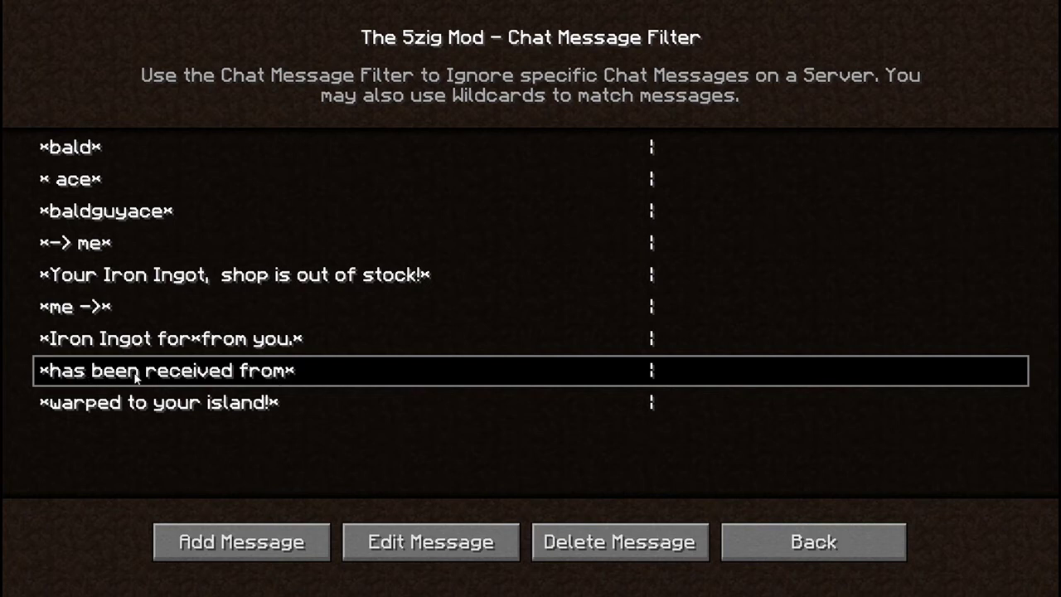
click(122, 403)
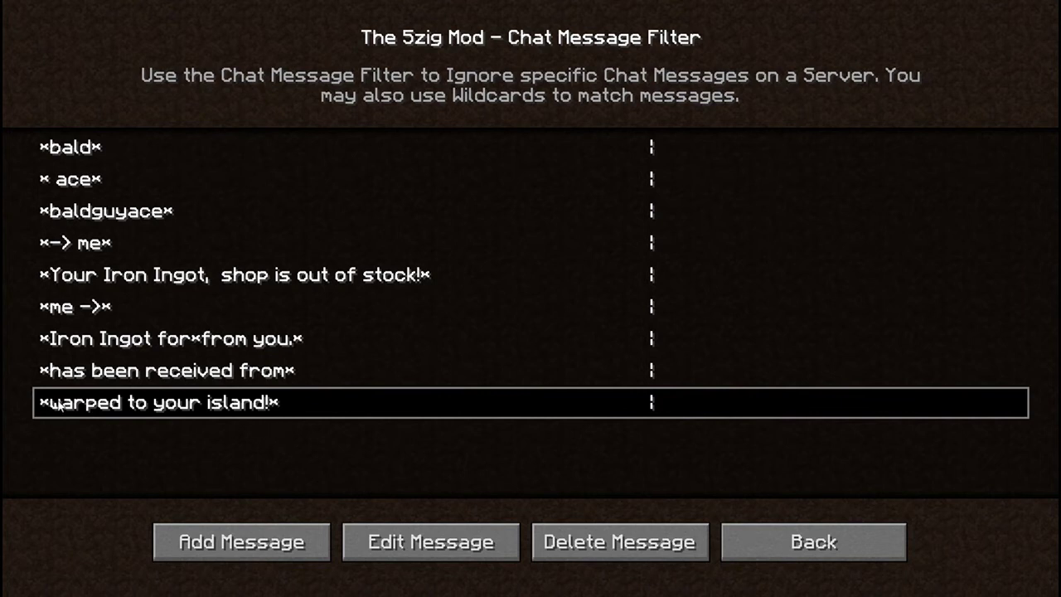
click(216, 379)
click(211, 402)
click(131, 379)
click(208, 274)
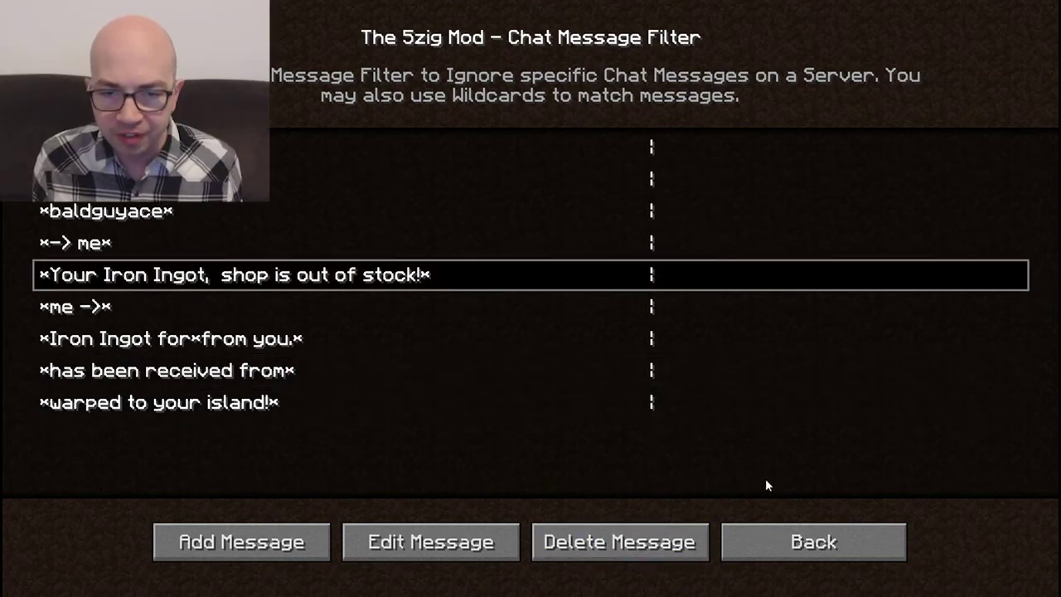
click(806, 549)
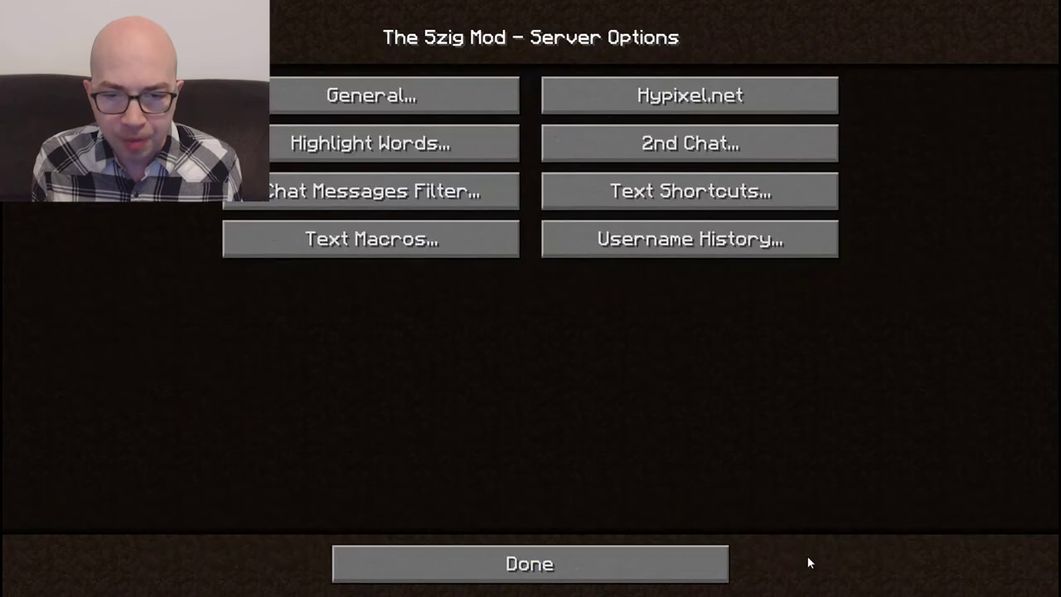
click(543, 566)
- Back out to the title screen, join playmc.mx, and choose Skyblock in the compass Transporter
click(537, 563)
click(530, 466)
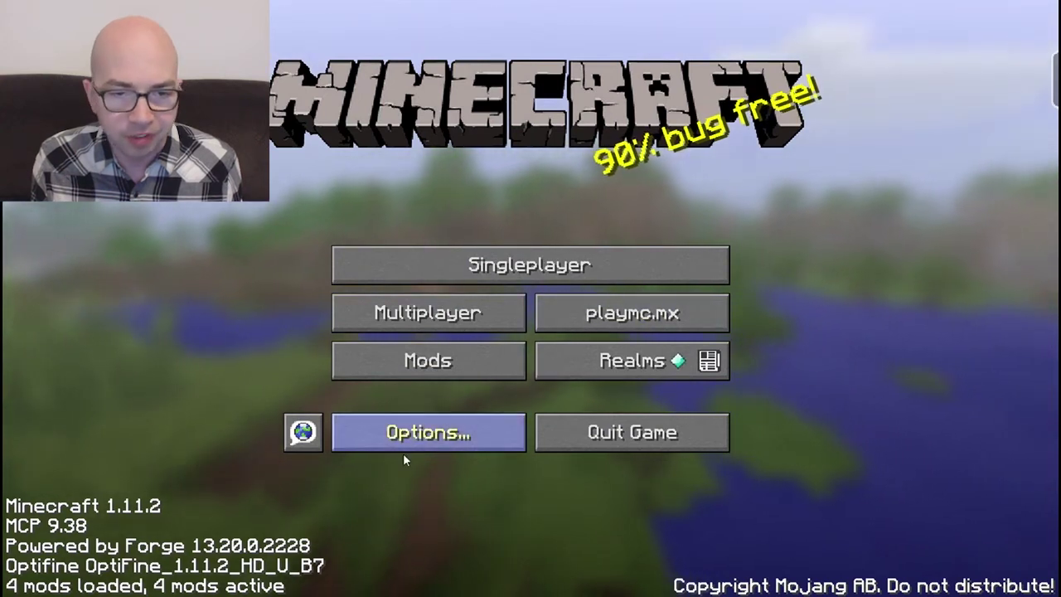
click(633, 313)
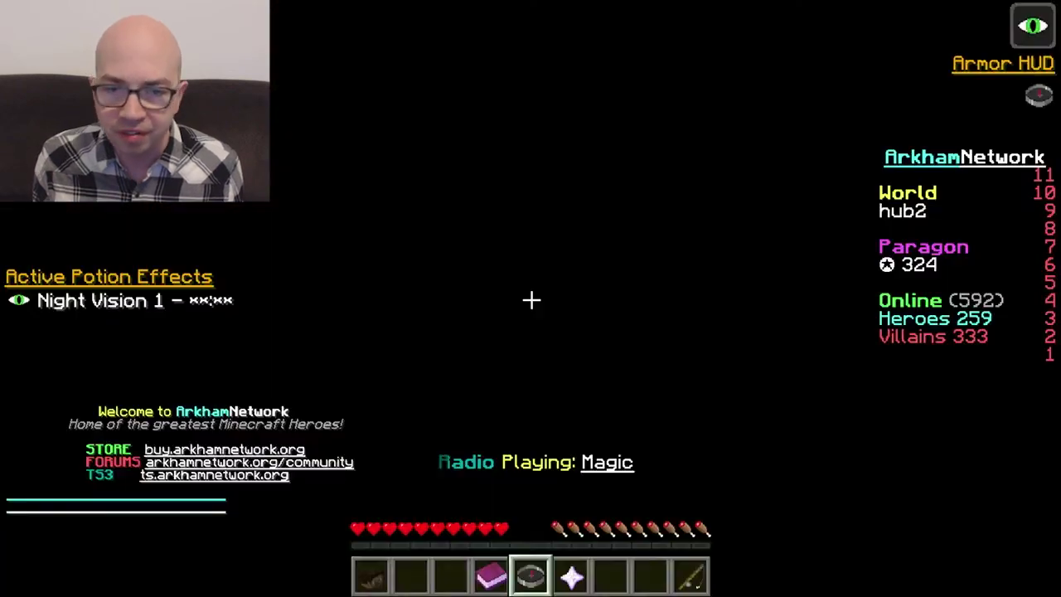
right_click(531, 299)
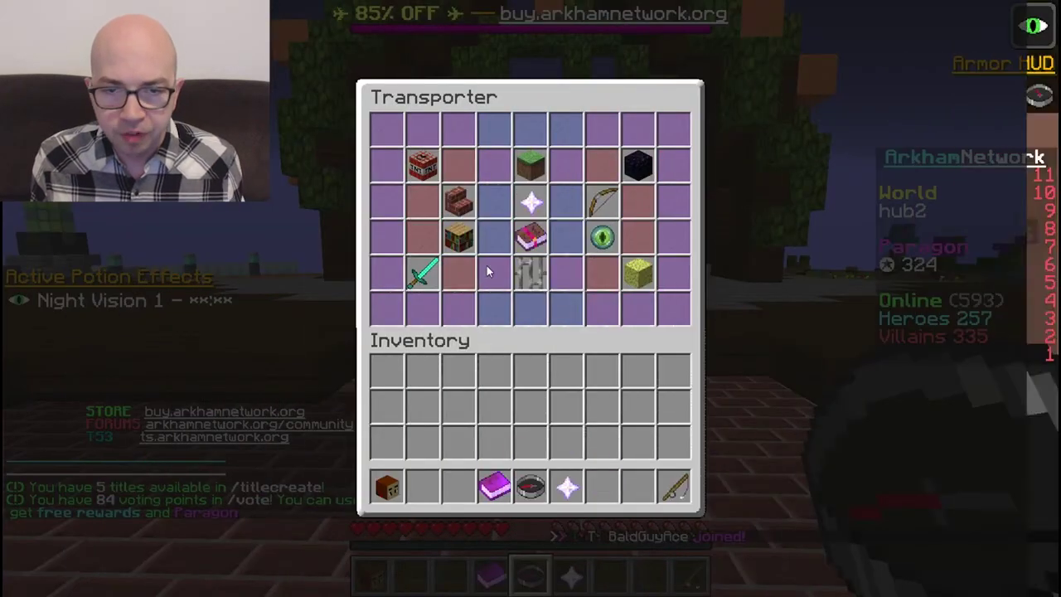
click(529, 164)
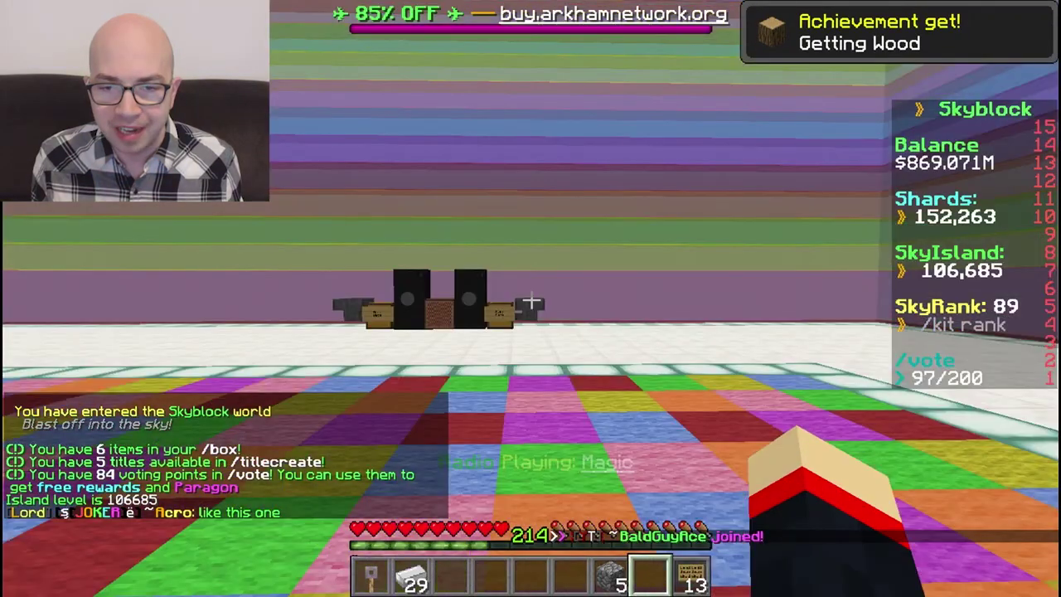
- Walk forward and open chat to see ace messages collecting in the right-side 2nd chat
key(w)
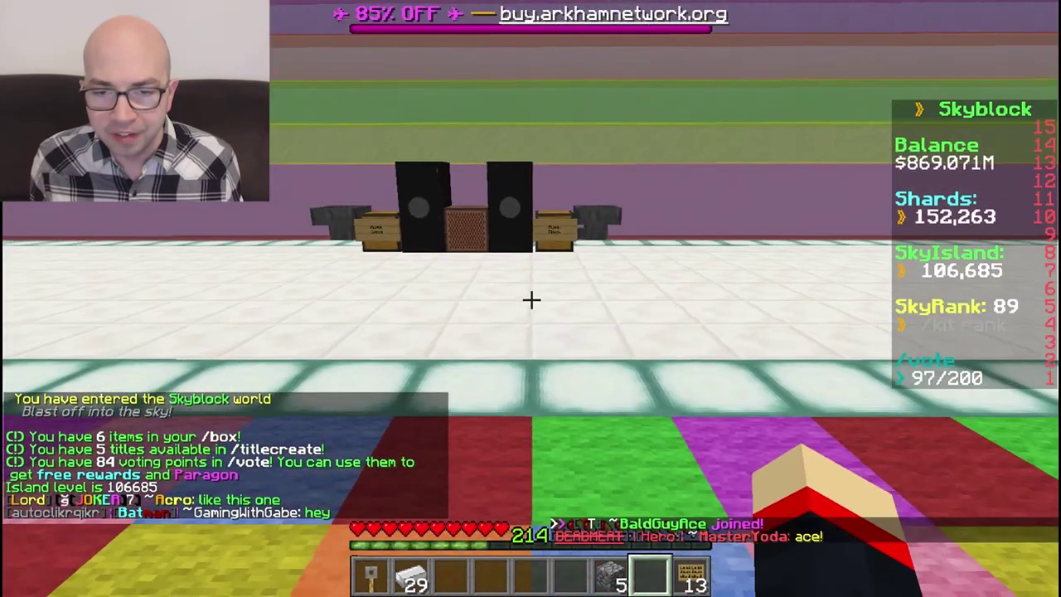
key(t)
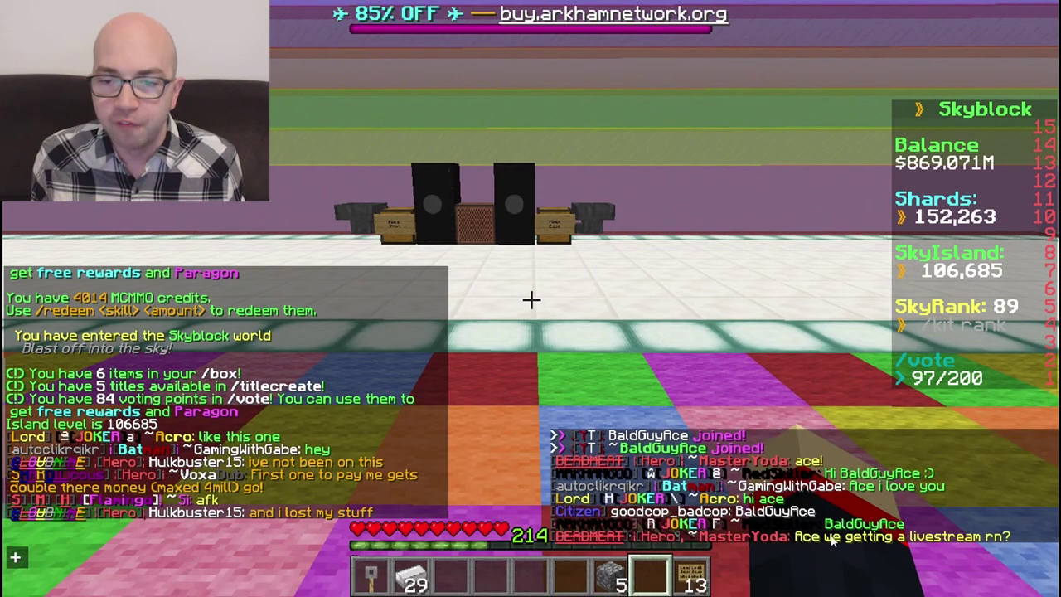
mouse_move(212, 475)
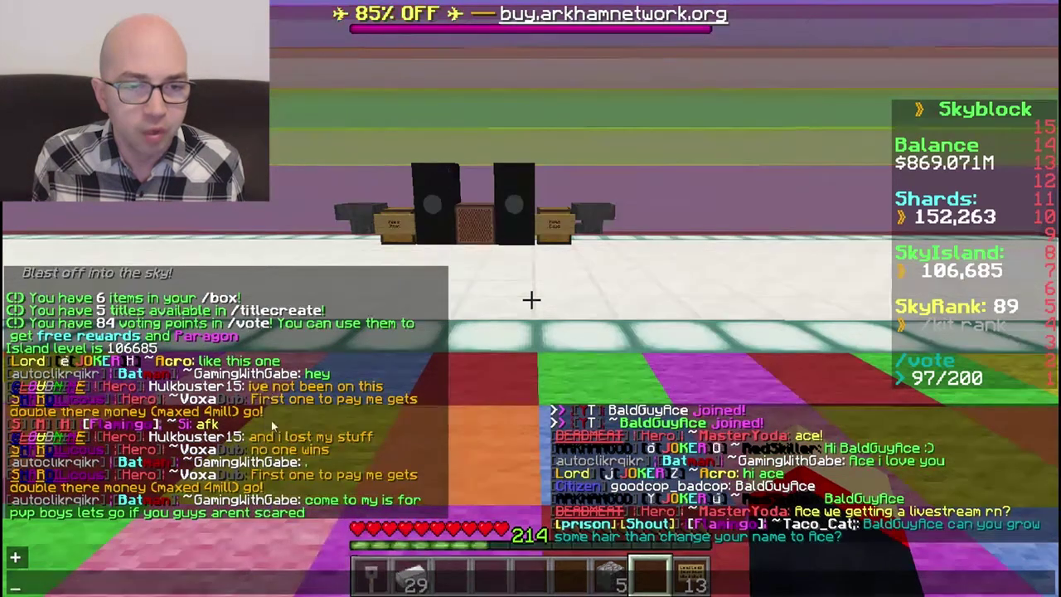
mouse_move(250, 377)
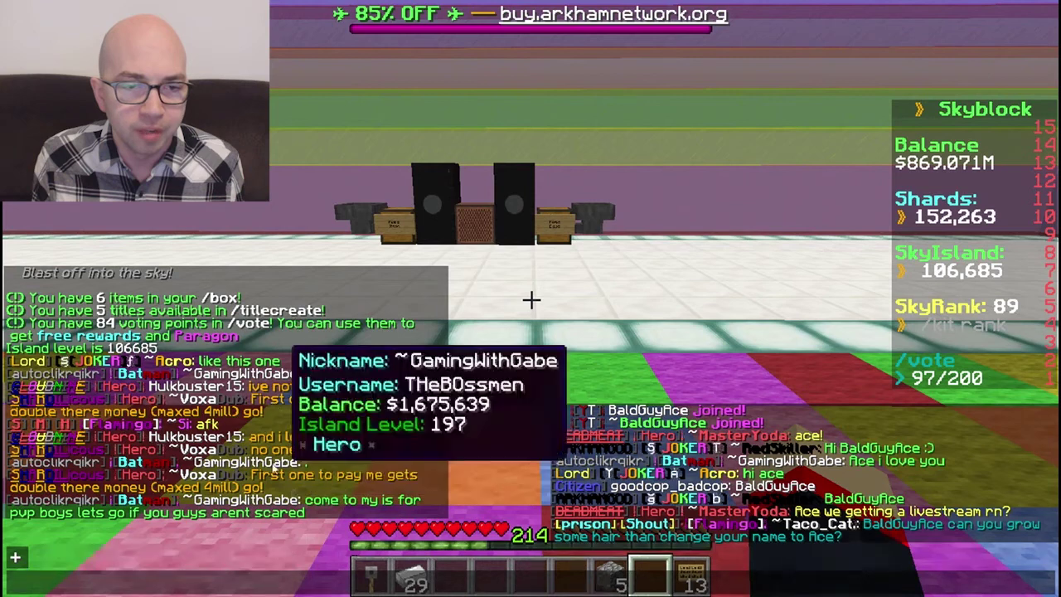